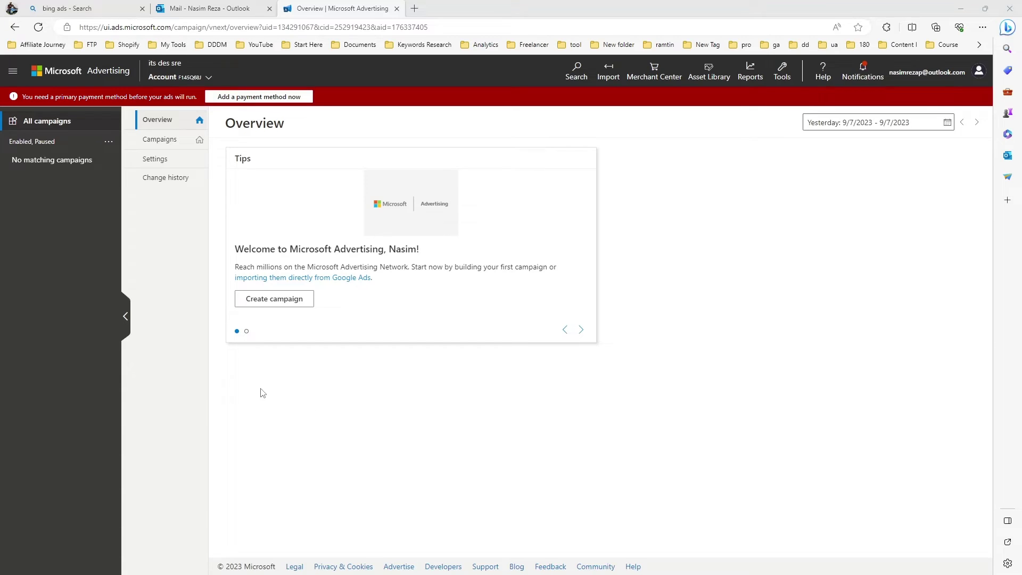
Step: Collapse the campaigns sidebar, then start a new tag from Tools > UET tag
left_click(125, 329)
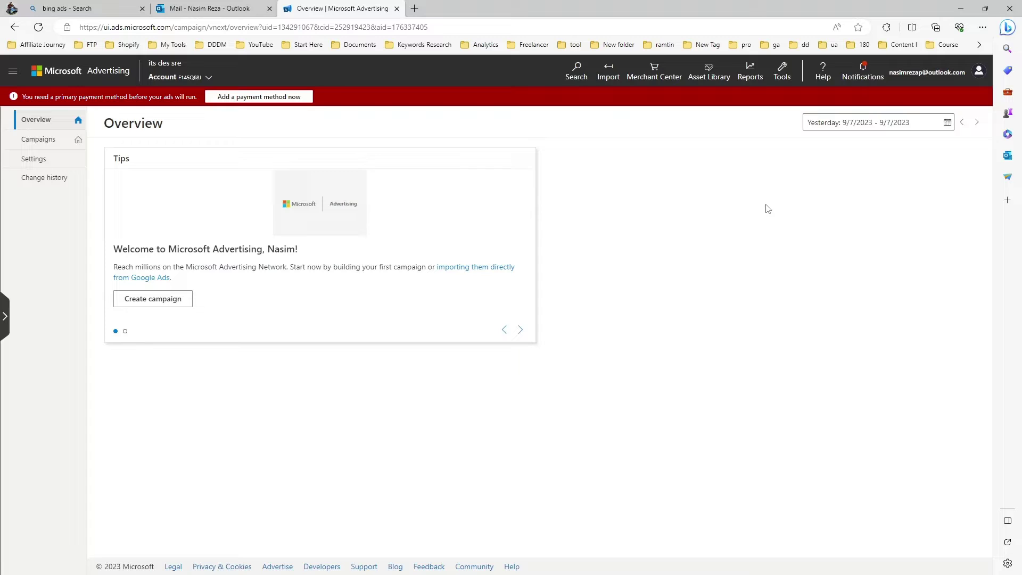
left_click(782, 69)
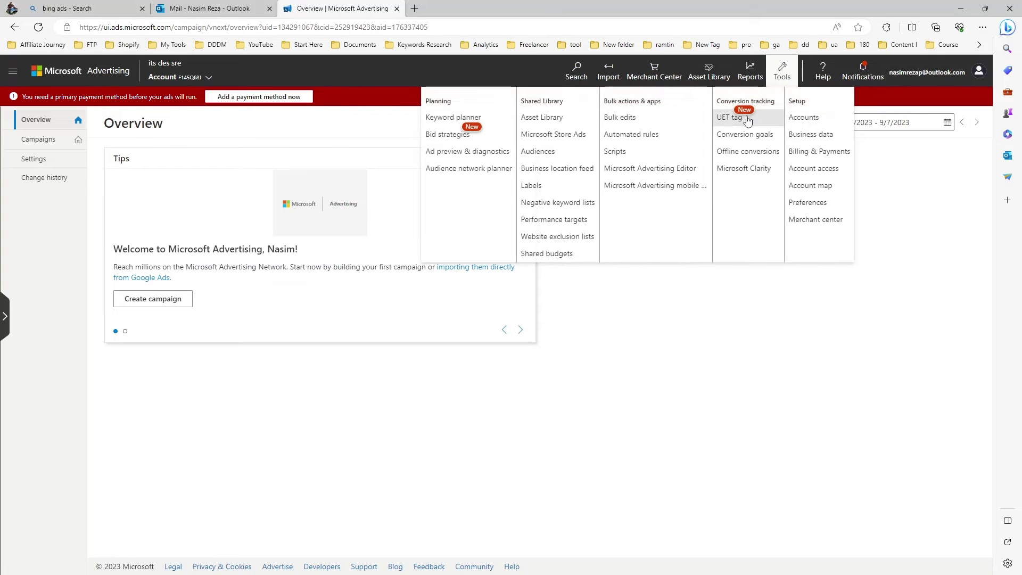
left_click(730, 123)
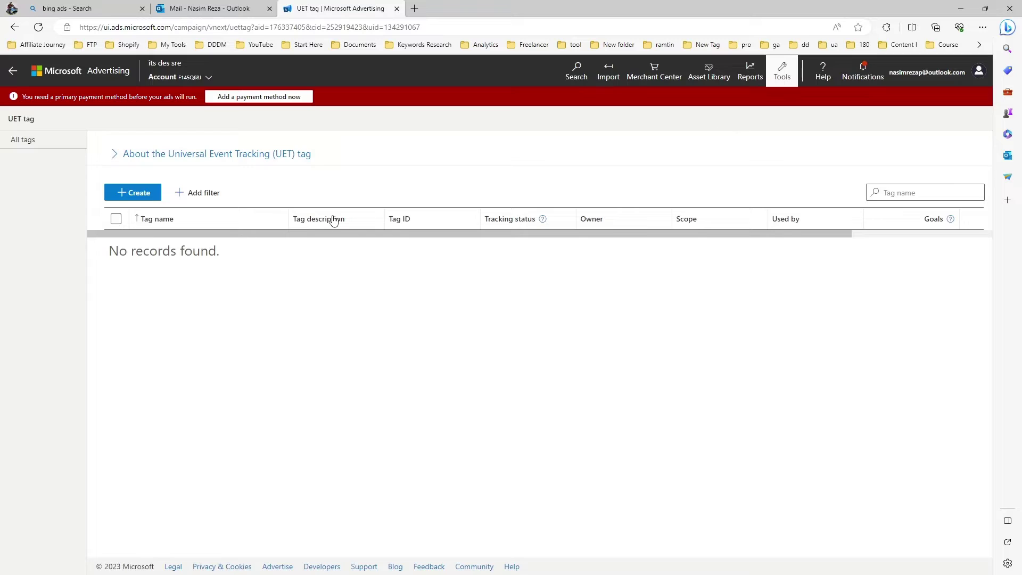
left_click(134, 194)
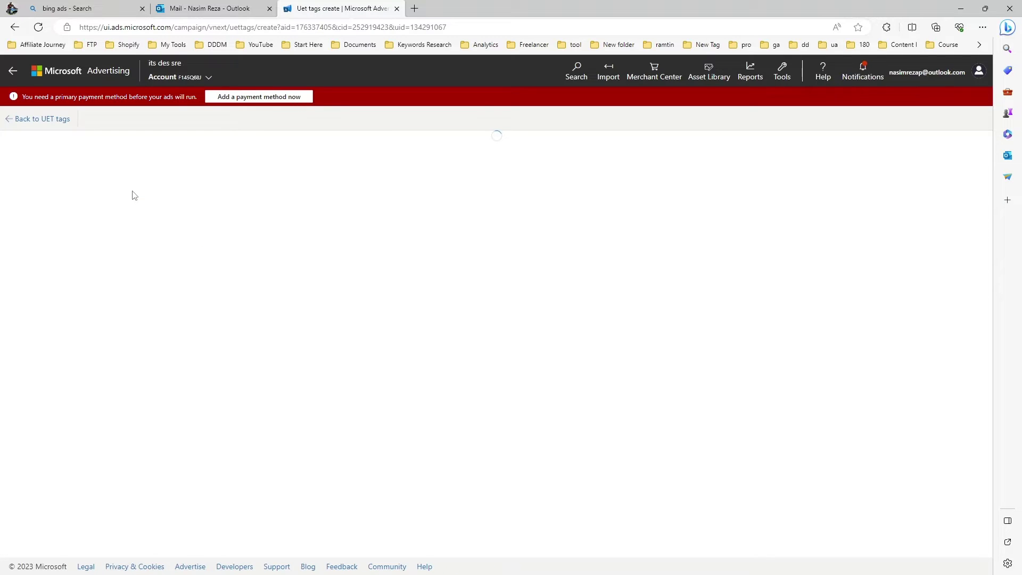
Step: Enter the tag name 'my demo play' and the description 'test'
left_click(164, 197)
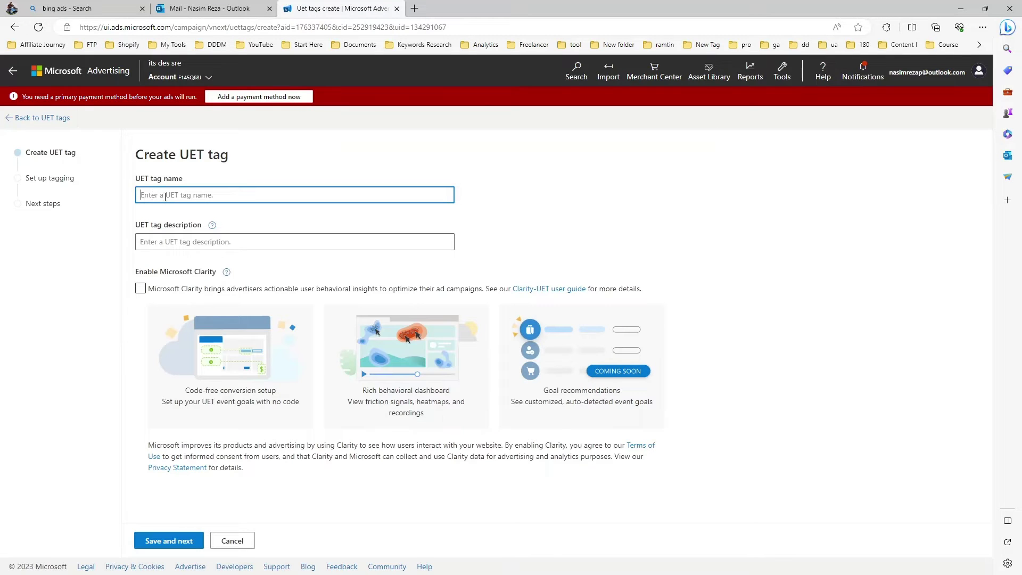
type("my demo play")
left_click(210, 235)
type("test")
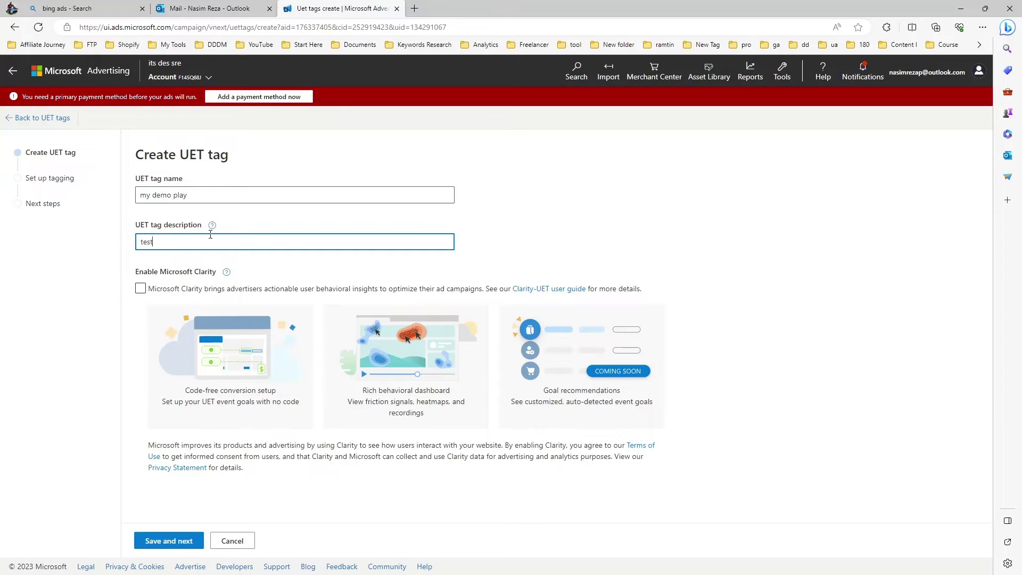
Step: Leave Microsoft Clarity disabled and save the tag to continue
left_click(140, 288)
left_click(140, 288)
left_click(140, 288)
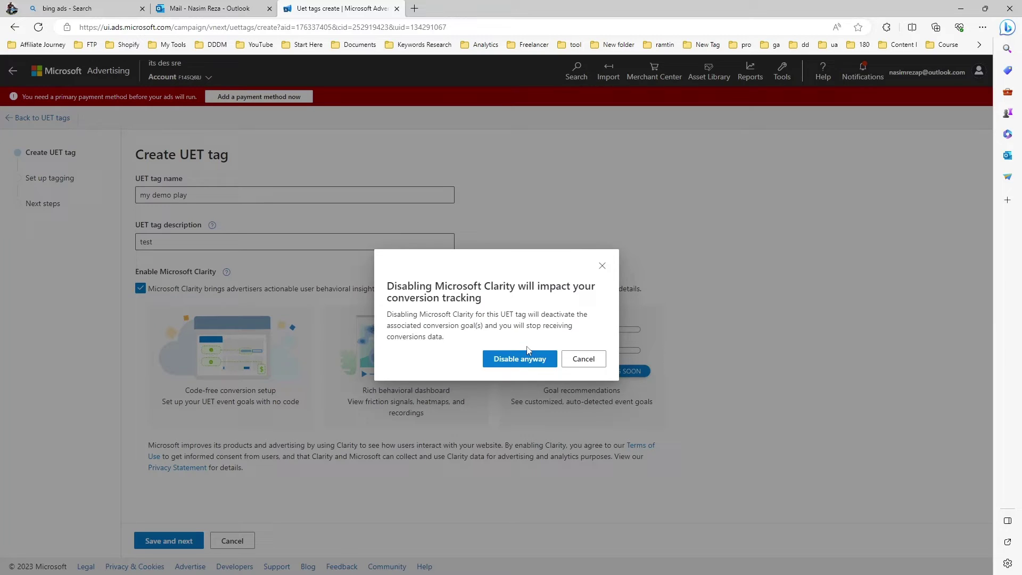
left_click(548, 359)
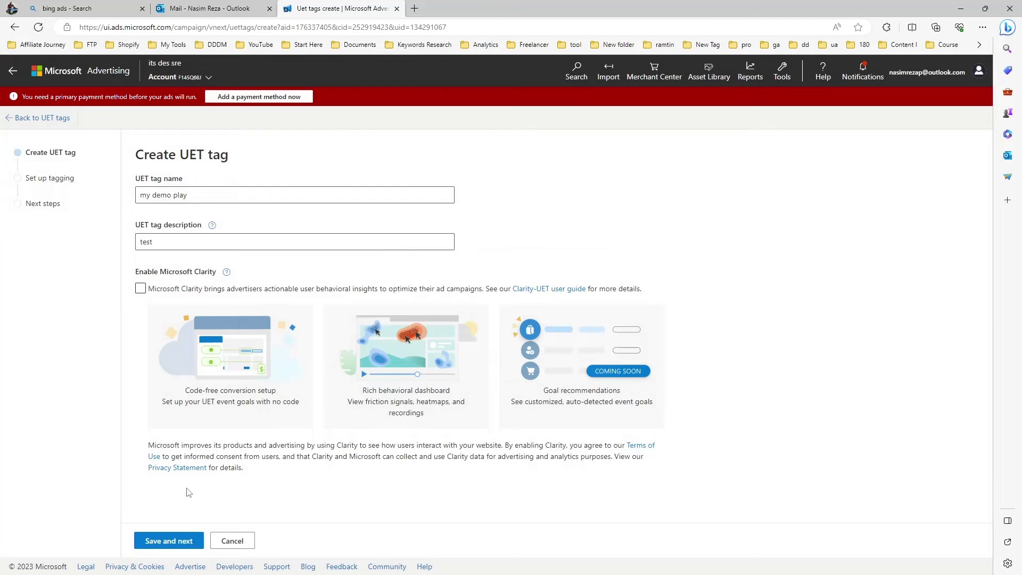
left_click(180, 542)
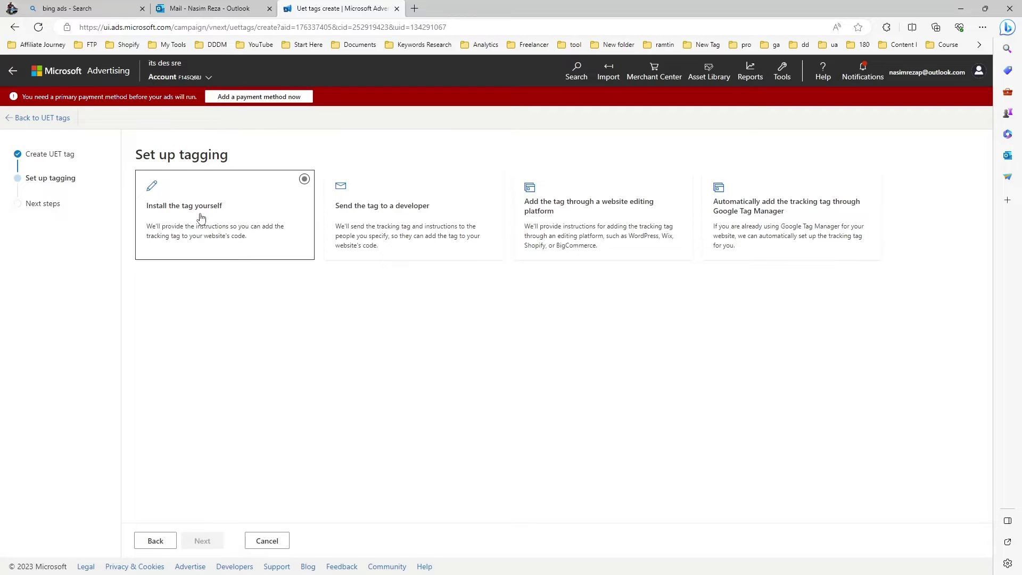
Step: Try the Google Tag Manager route, then go back and pick Install the tag yourself
left_click(234, 241)
left_click(714, 228)
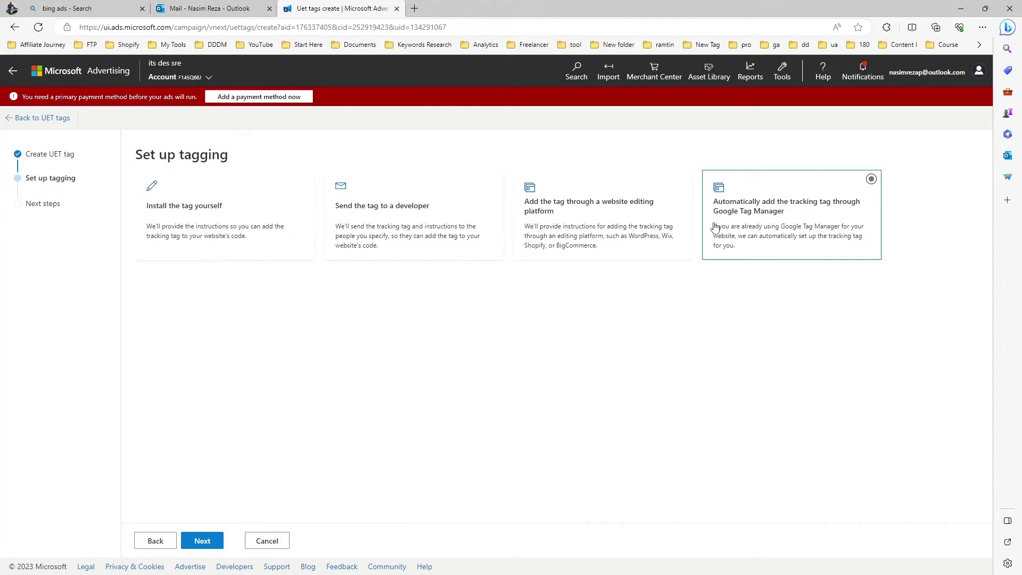
left_click(205, 541)
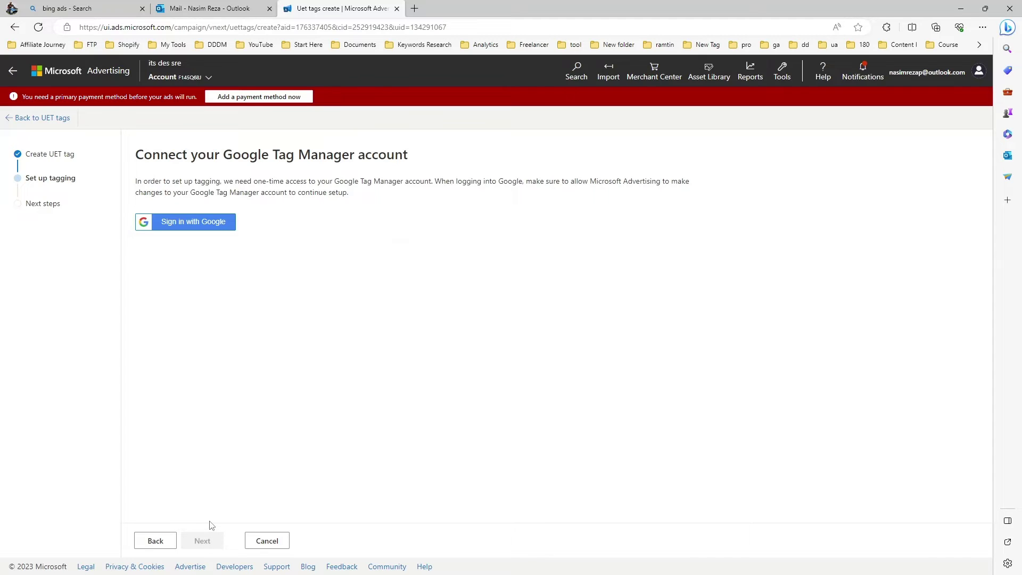
left_click(168, 541)
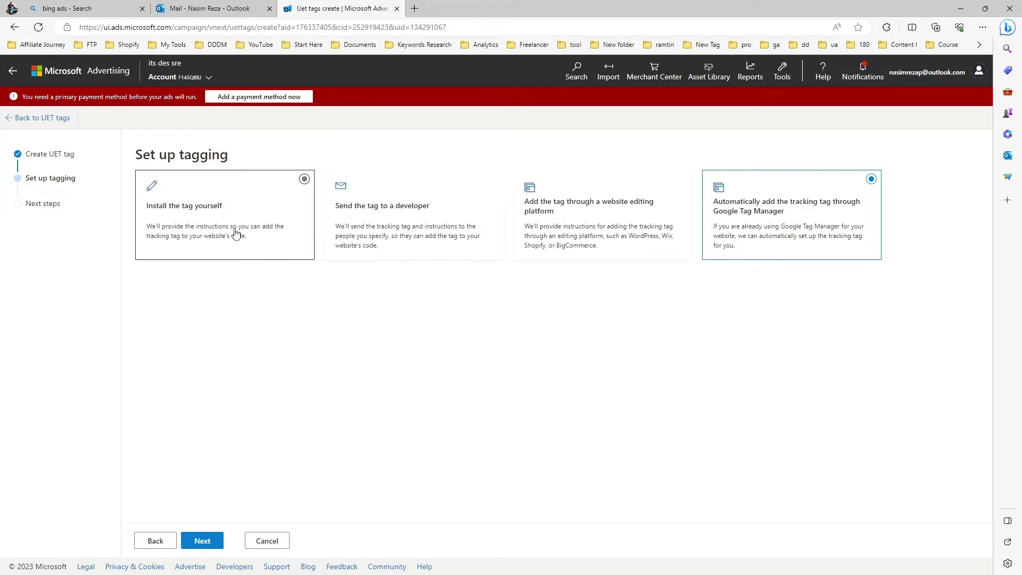
left_click(197, 221)
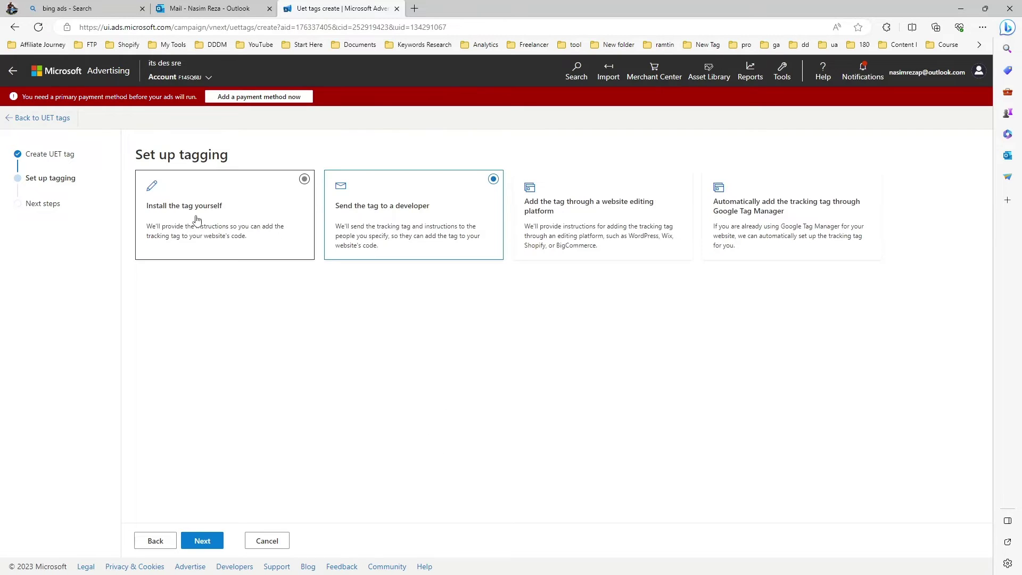
Step: Review the UET tracking script, copy it, and finish the tag setup
left_click(201, 541)
scroll(261, 394, "down", 1)
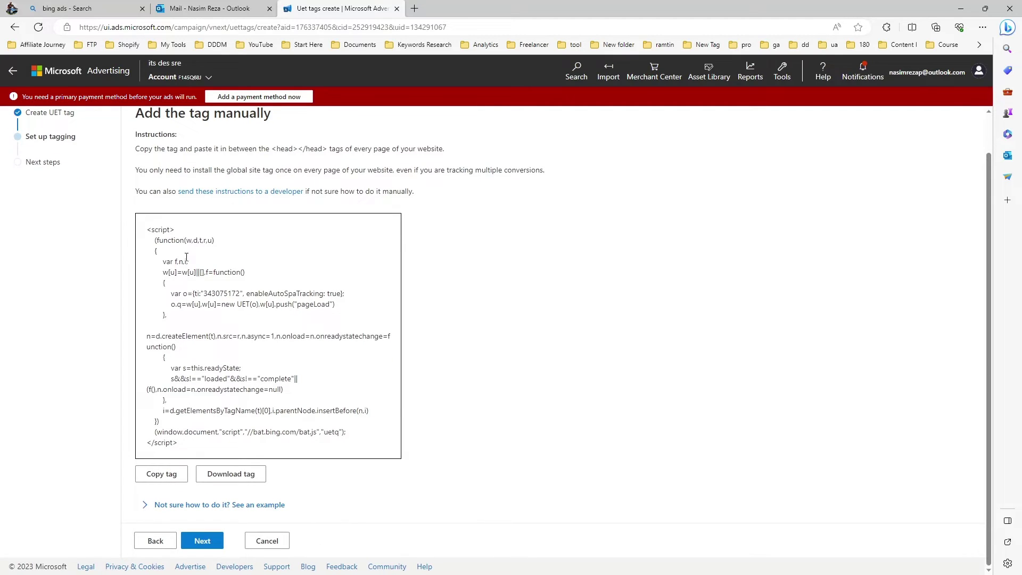
left_click_drag(152, 227, 306, 424)
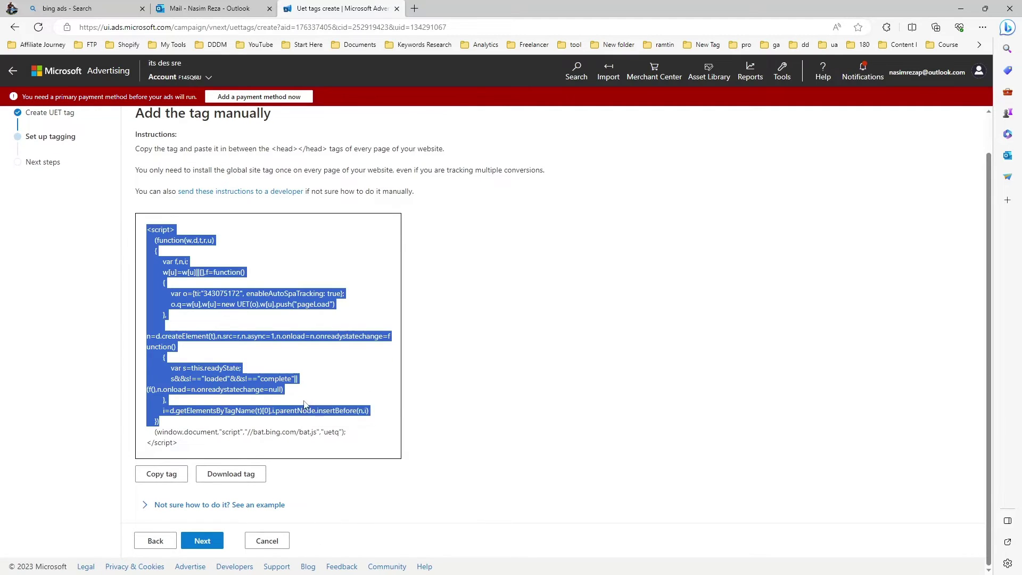
left_click(300, 399)
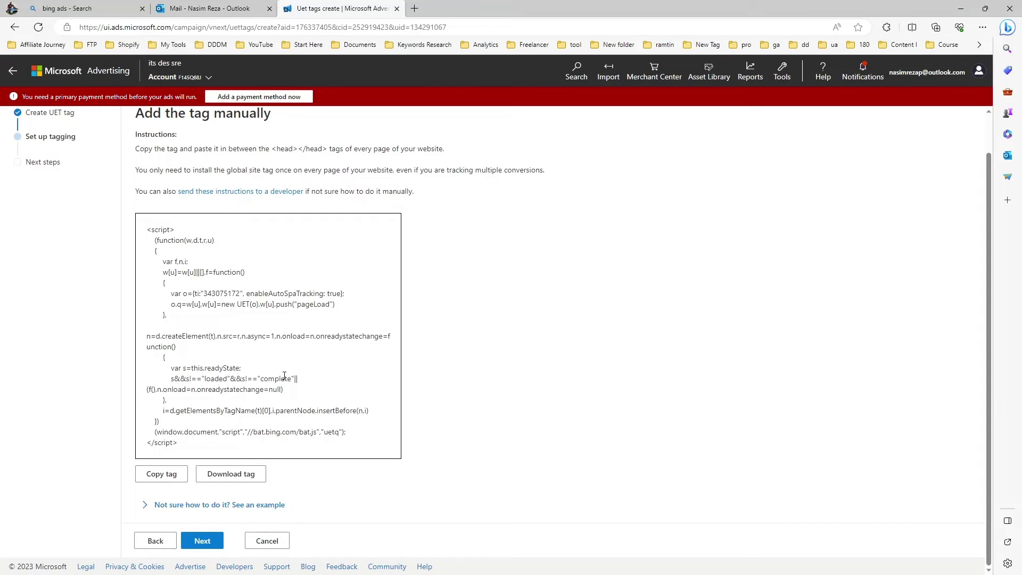
left_click(157, 478)
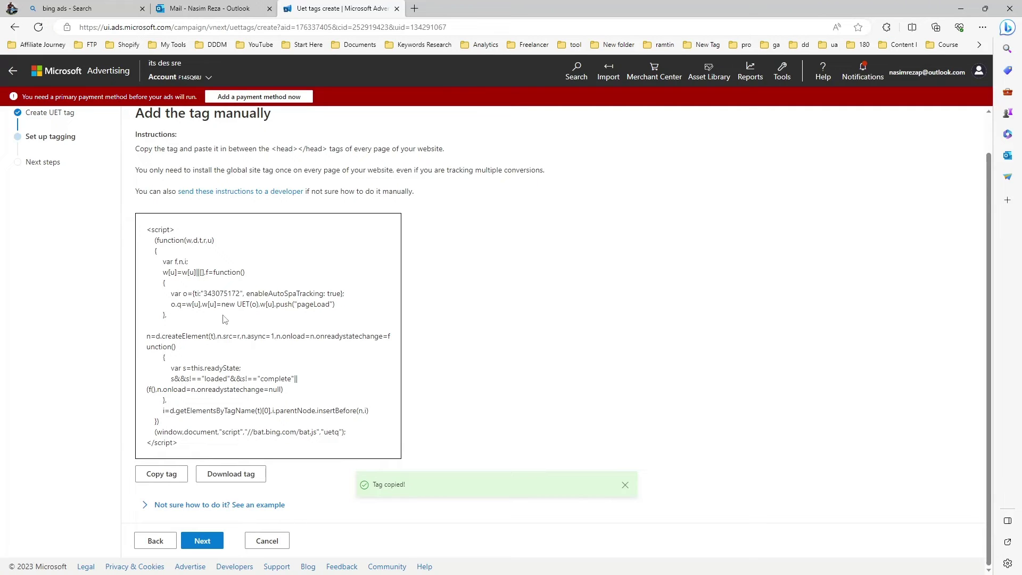
left_click(202, 540)
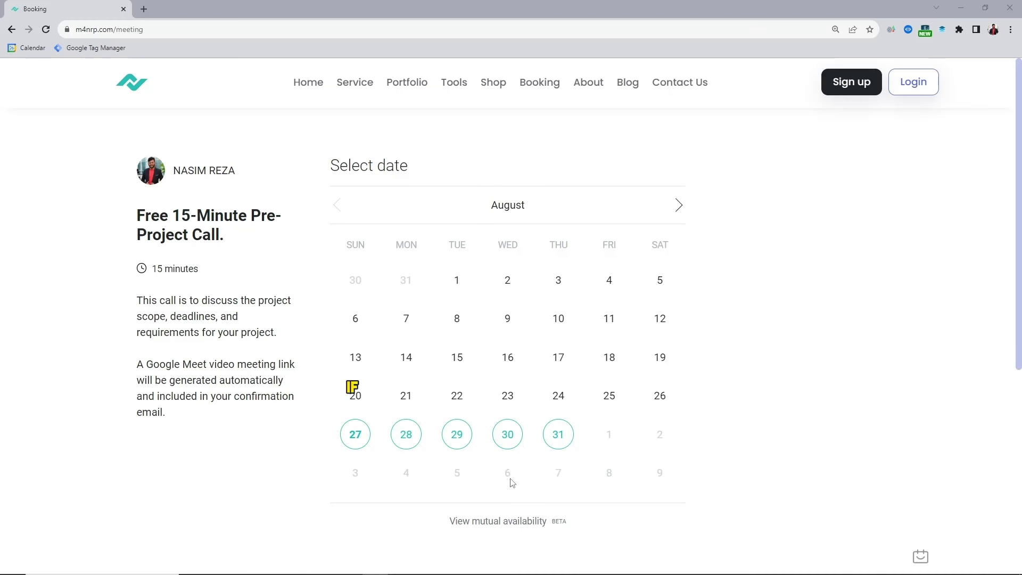
Step: Book Monday, August 28th at 1:15 am, leaving the time zone unchanged
left_click(405, 433)
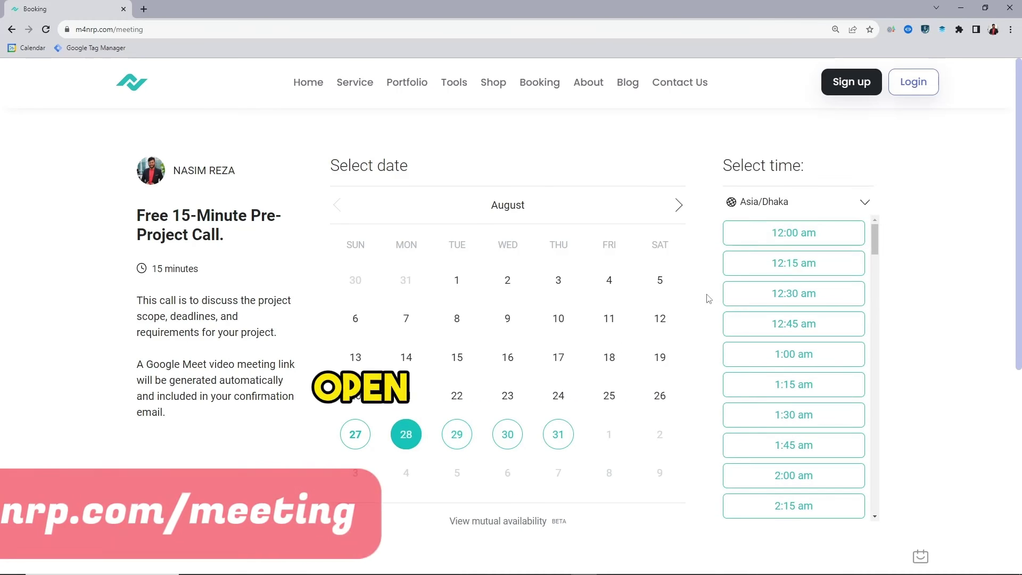
left_click(799, 202)
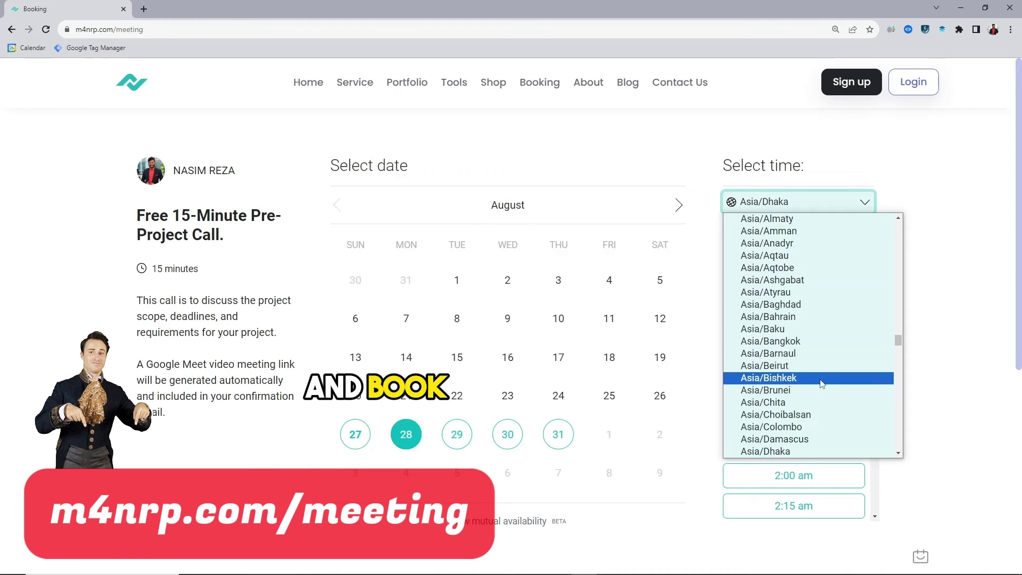
left_click(885, 209)
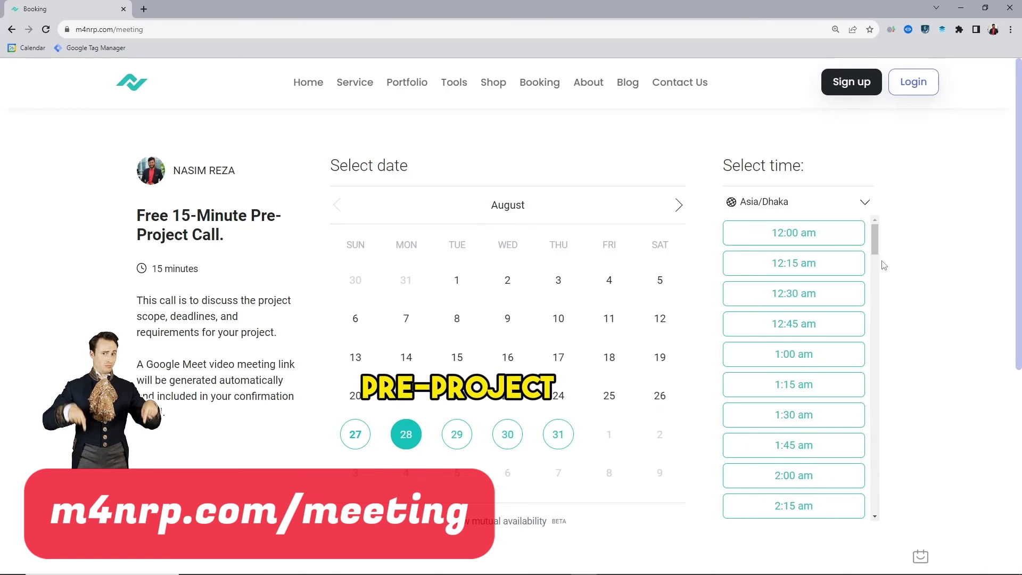
left_click(792, 384)
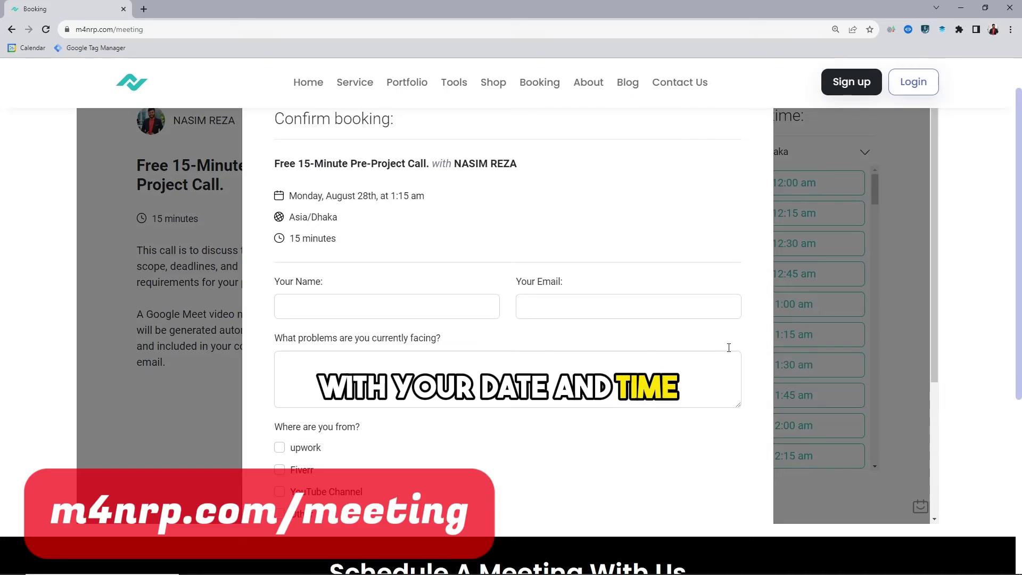
Step: Fill in a name and email, and enter 'asd' as the problem
left_click(352, 306)
type("your name")
key("Tab")
type("your email")
left_click(316, 385)
type("asd")
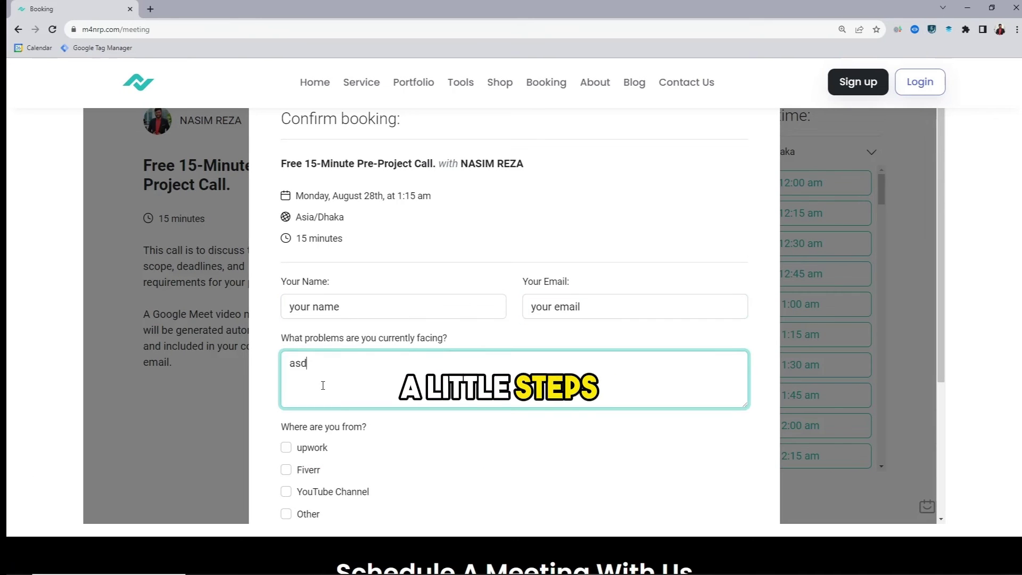